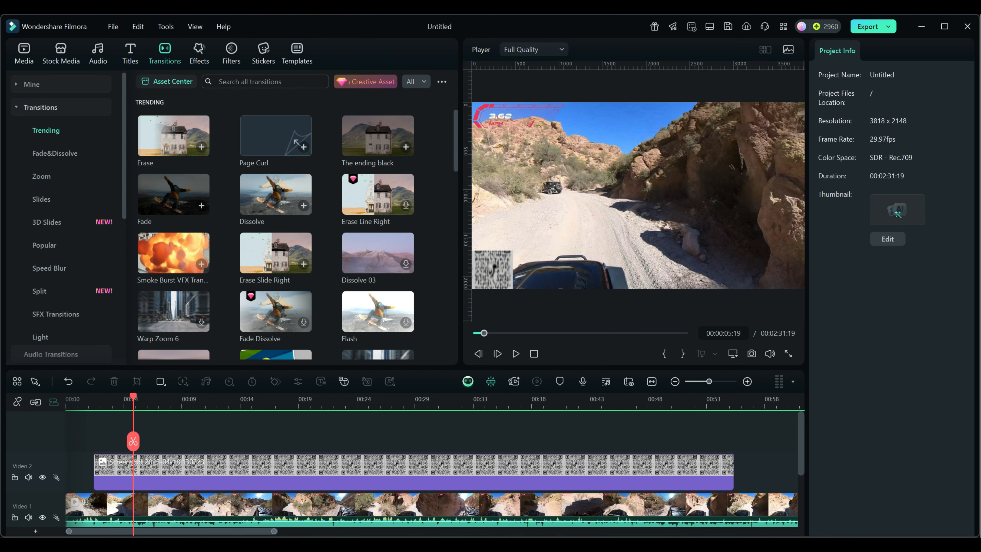
- Find transitions matching "fade to black fade", apply Fade to the start of the Video 2 image clip, and preview it
left_click(244, 81)
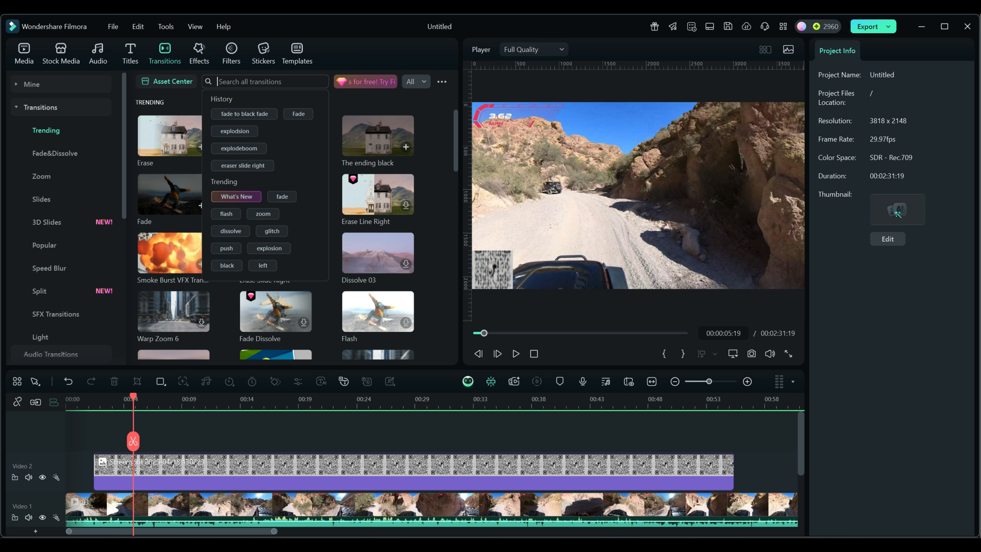
left_click(243, 114)
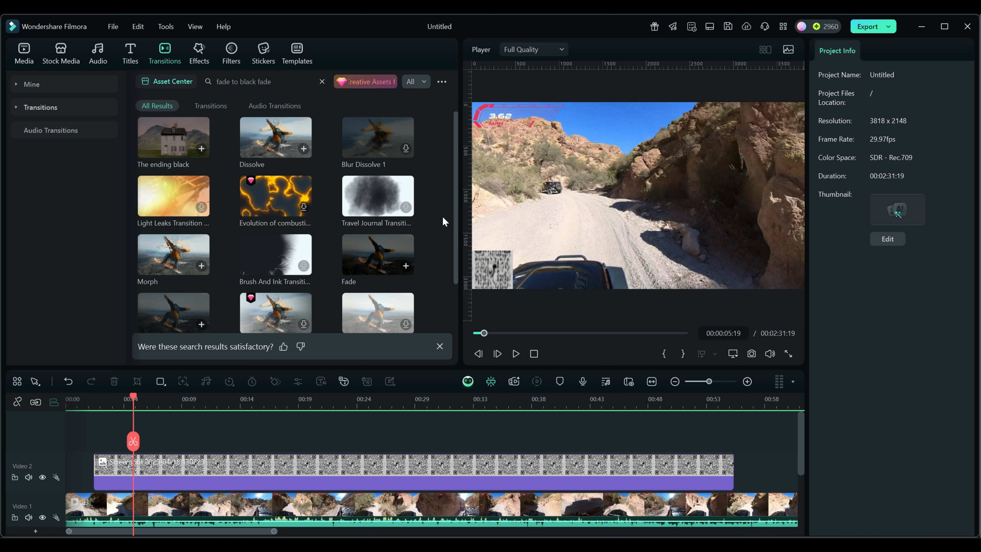
mouse_move(369, 259)
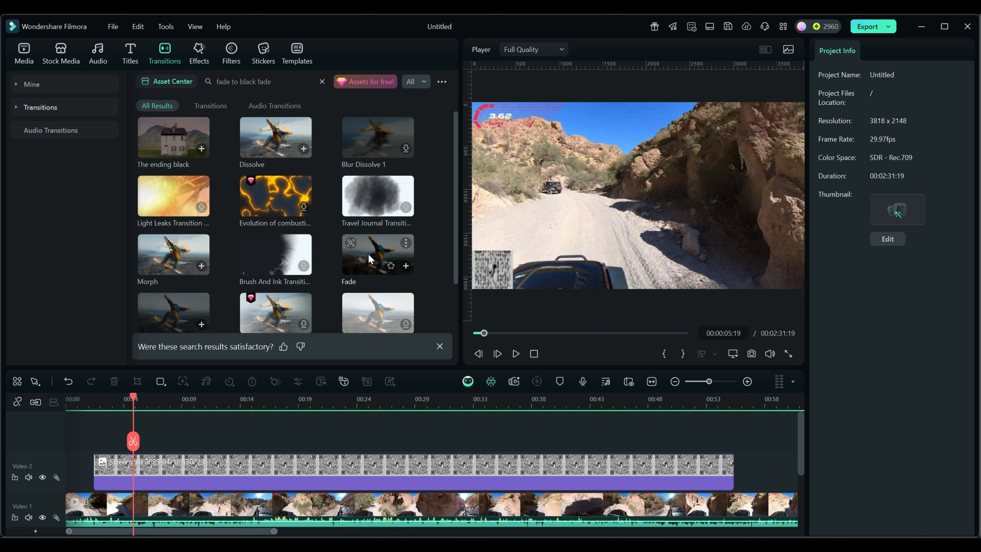
left_click_drag(368, 259, 94, 473)
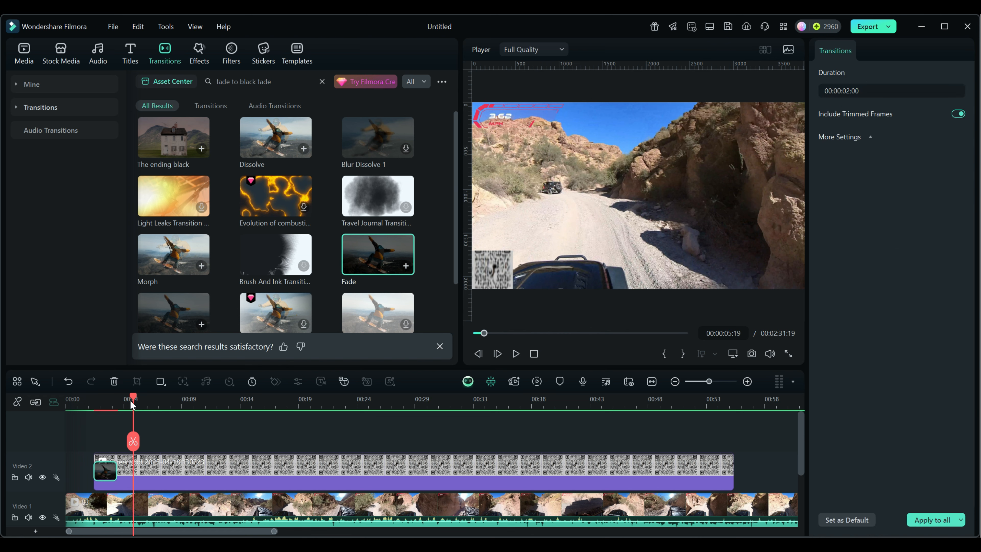
left_click_drag(132, 396, 105, 400)
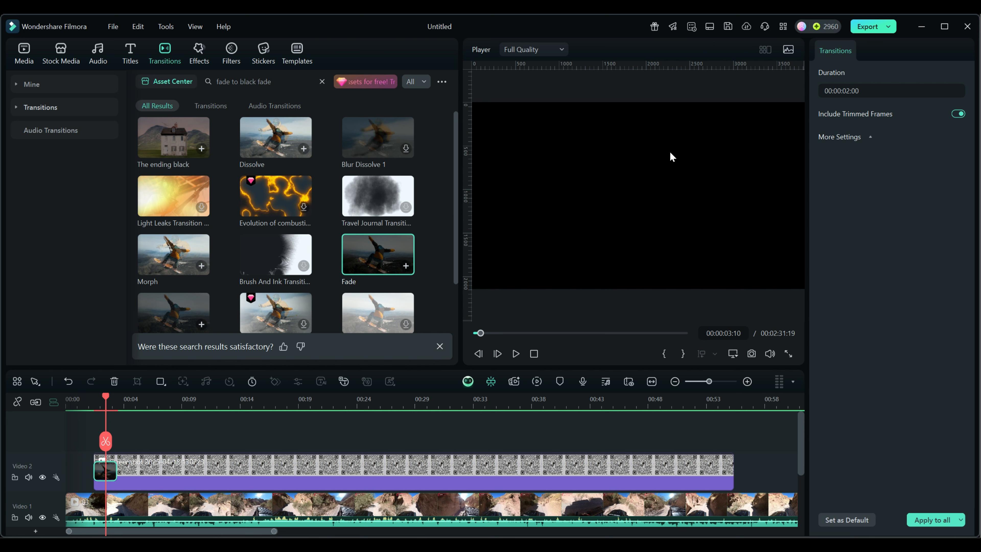
mouse_move(105, 397)
left_mouse_down()
mouse_move(91, 396)
mouse_move(290, 399)
mouse_move(94, 403)
mouse_move(105, 404)
left_mouse_up()
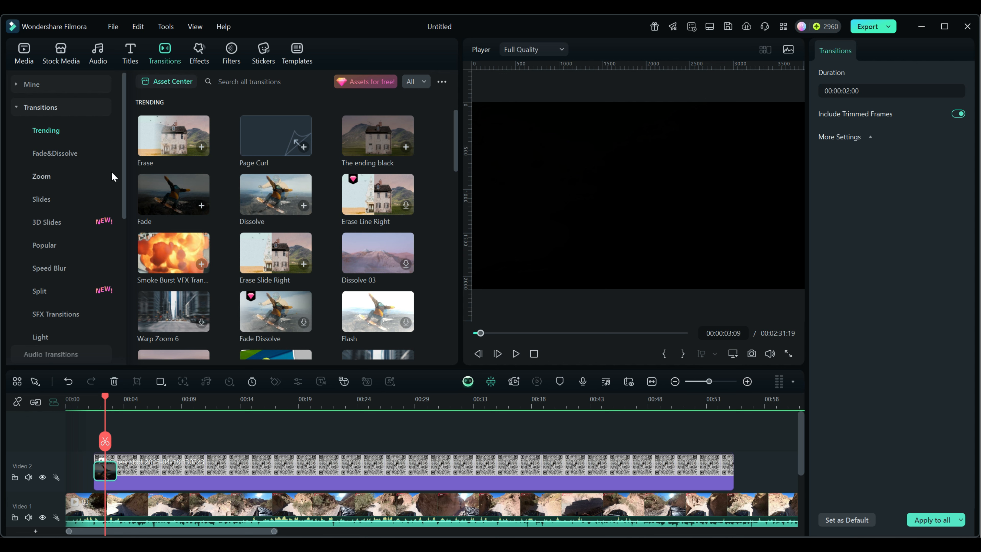
left_click(63, 86)
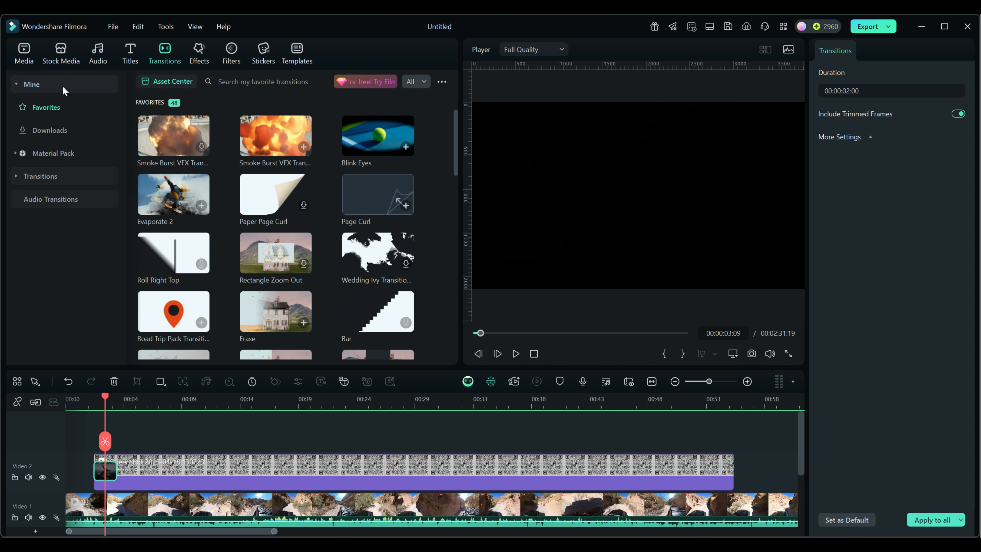
left_click(57, 174)
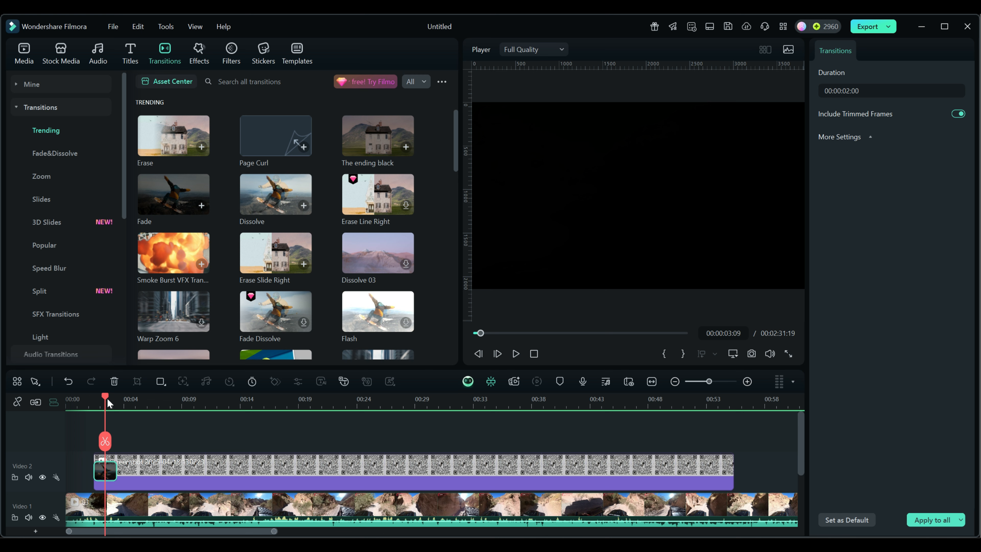
left_click_drag(107, 399, 103, 400)
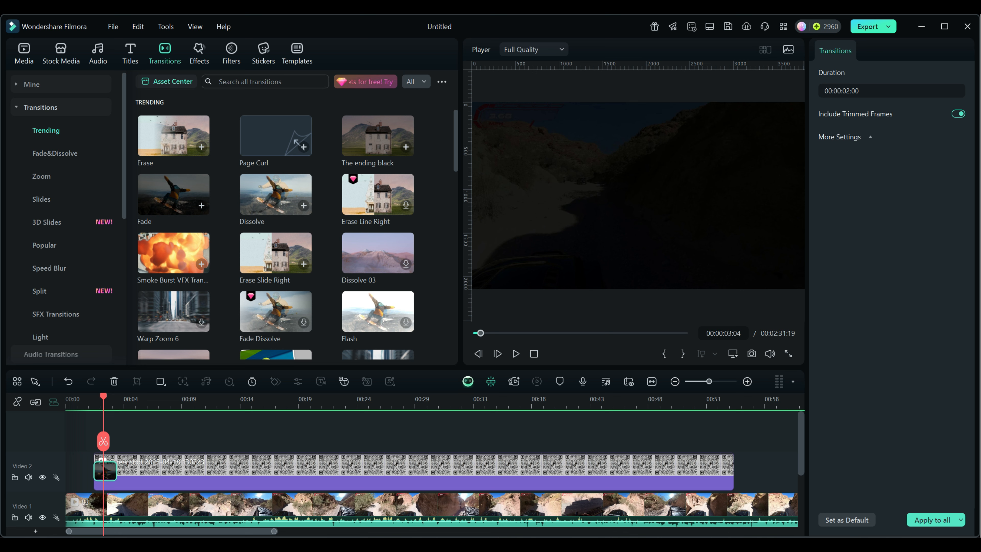
- Find "fade to black fade" transitions again, replace the image clip's Fade with Fade Single Track, and preview the result
left_click(247, 83)
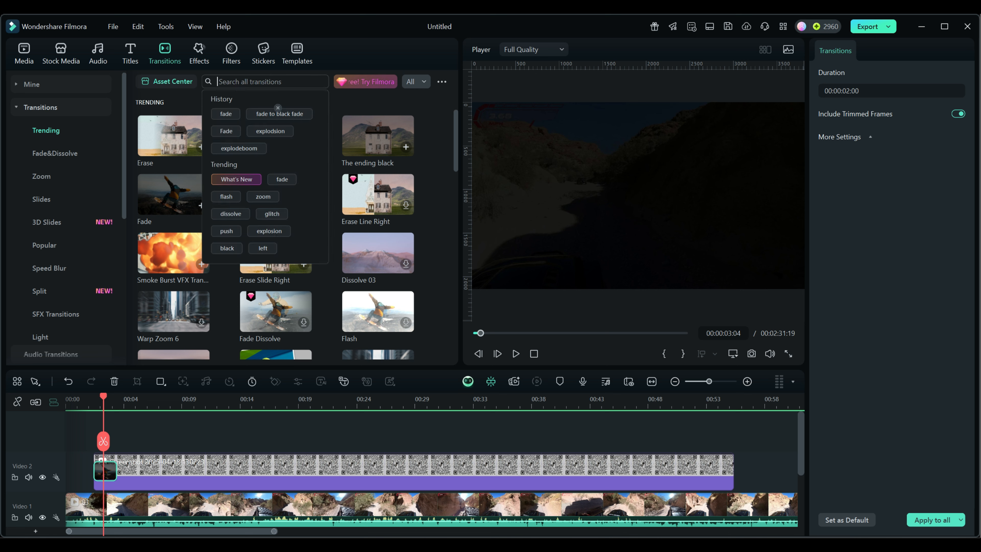
left_click(265, 112)
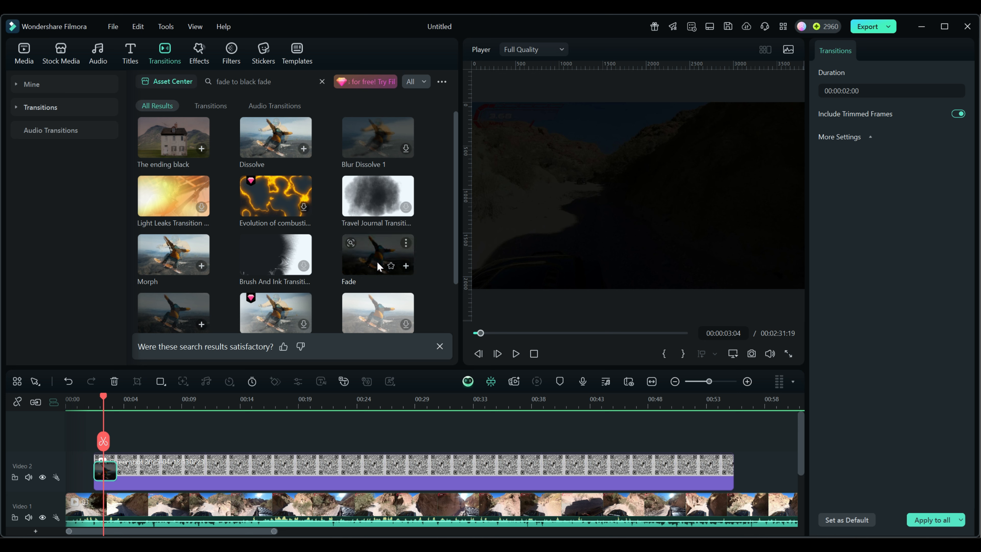
left_click_drag(454, 212, 458, 251)
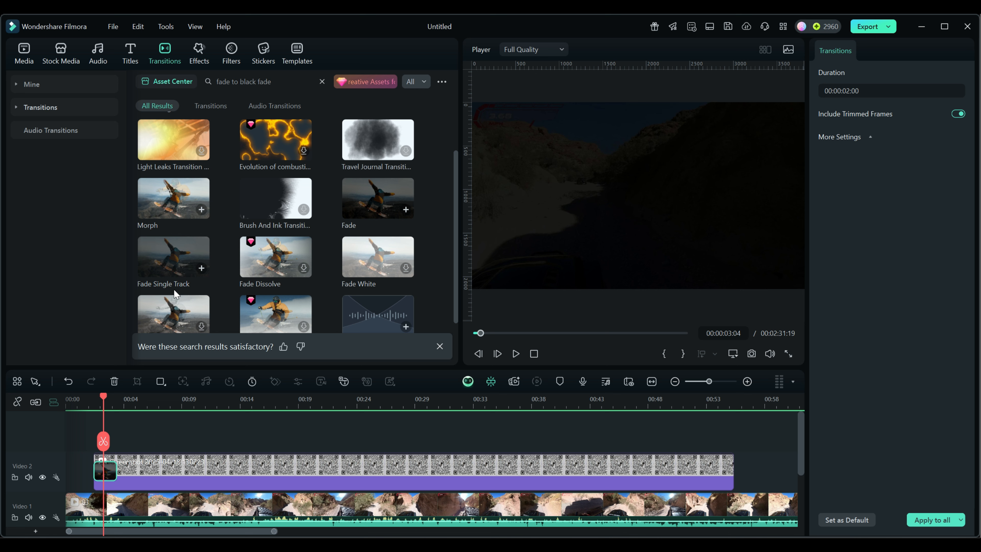
left_click(111, 481)
left_click(171, 257)
left_click_drag(170, 256, 96, 475)
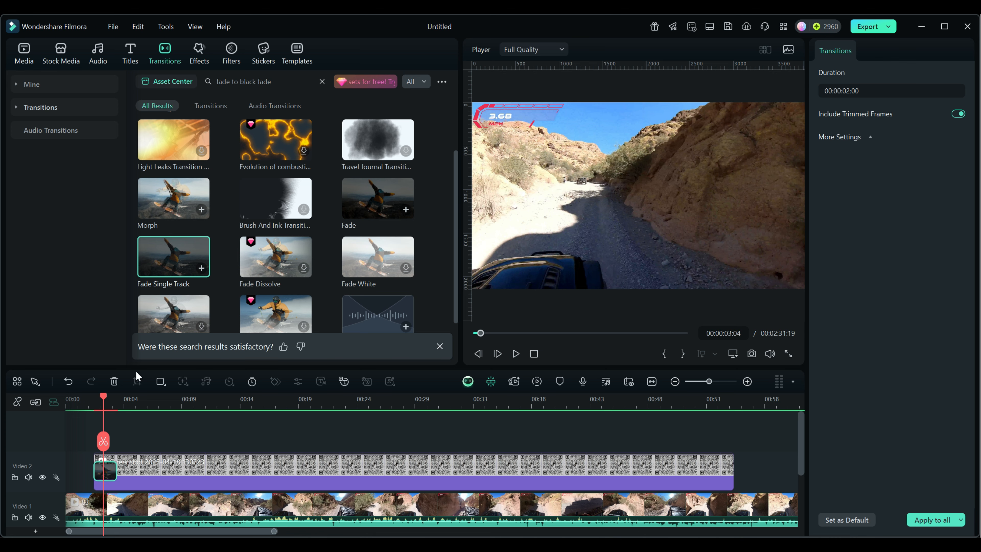
mouse_move(105, 391)
left_mouse_down()
mouse_move(92, 397)
mouse_move(116, 400)
left_mouse_up()
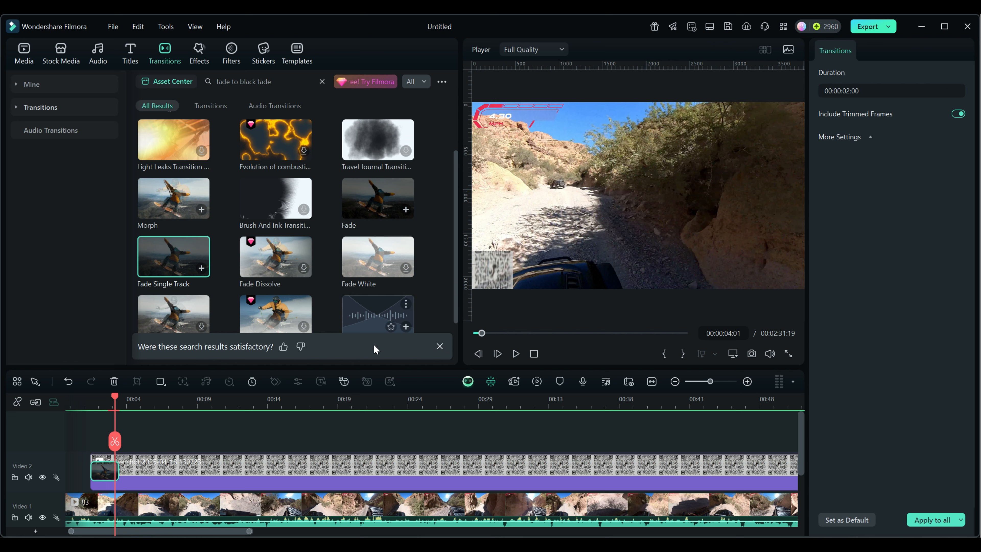
left_click(120, 397)
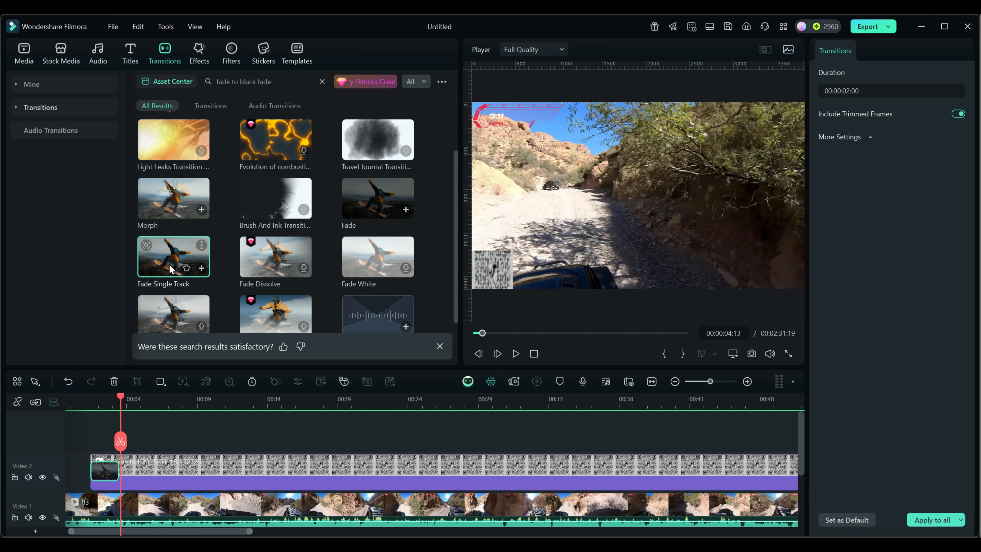
right_click(166, 256)
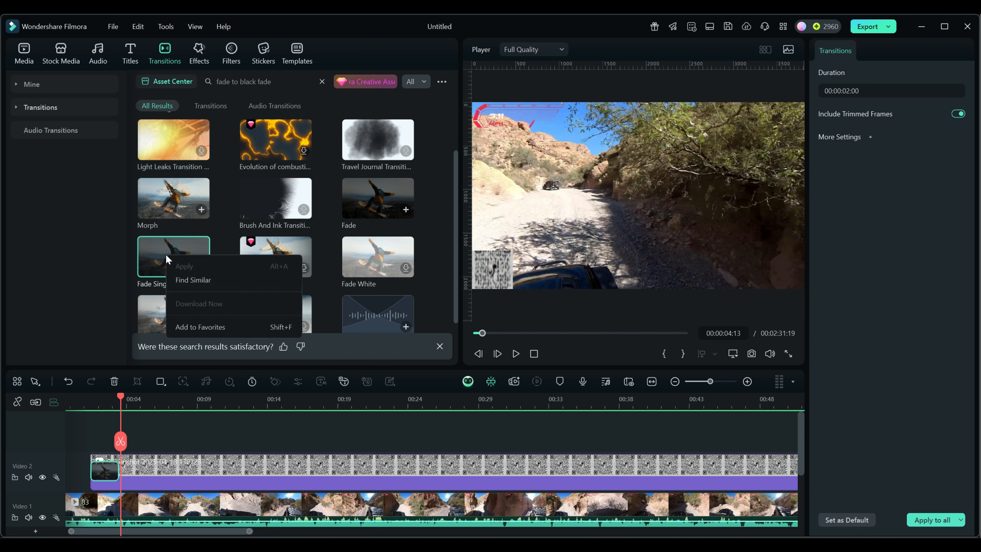
left_click(148, 257)
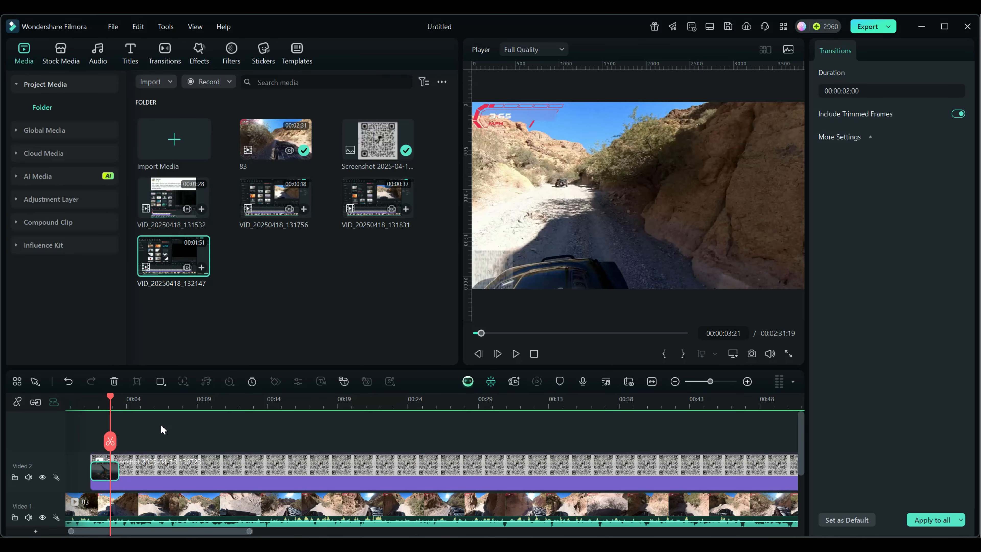
left_click_drag(112, 395, 107, 395)
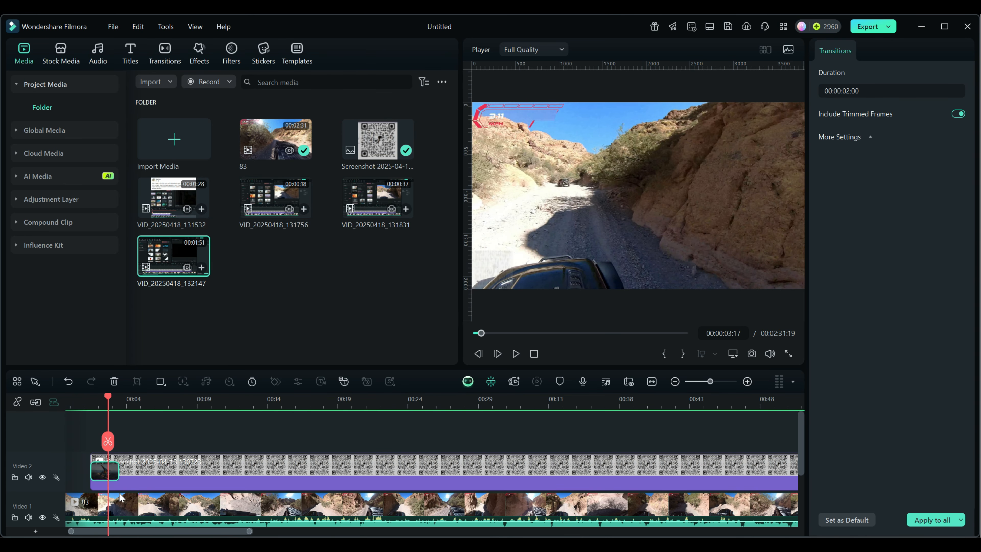
- Inspect the duration setting of the Fade Single Track transition without changing it
right_click(114, 473)
left_click(142, 402)
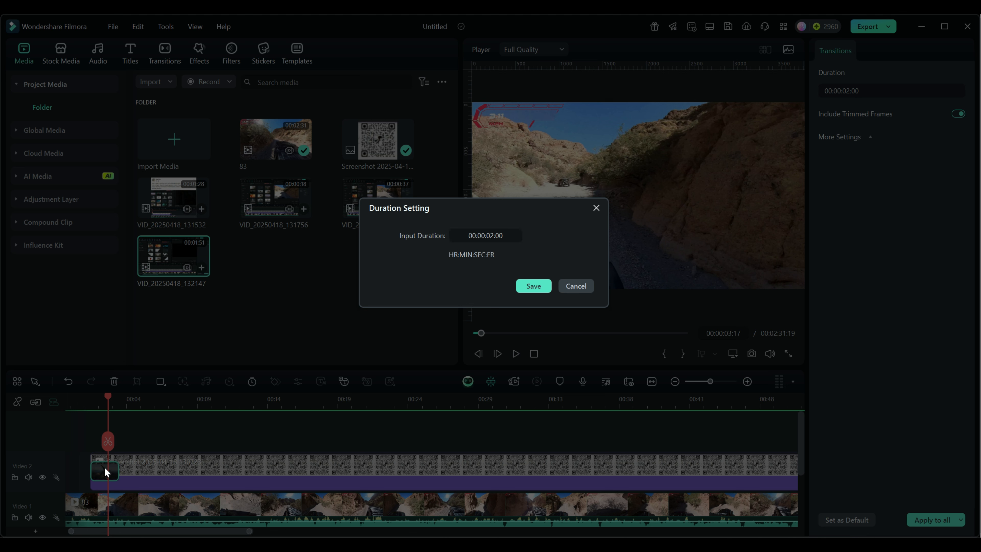
left_click(579, 286)
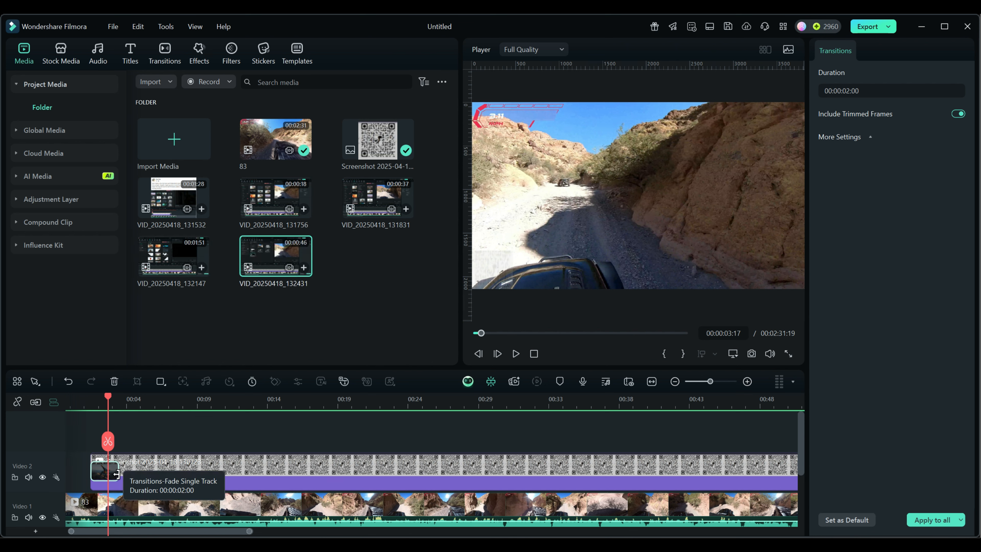
- Delete the Fade Single Track transition from the start of the Video 2 image clip
right_click(113, 473)
left_click(112, 471)
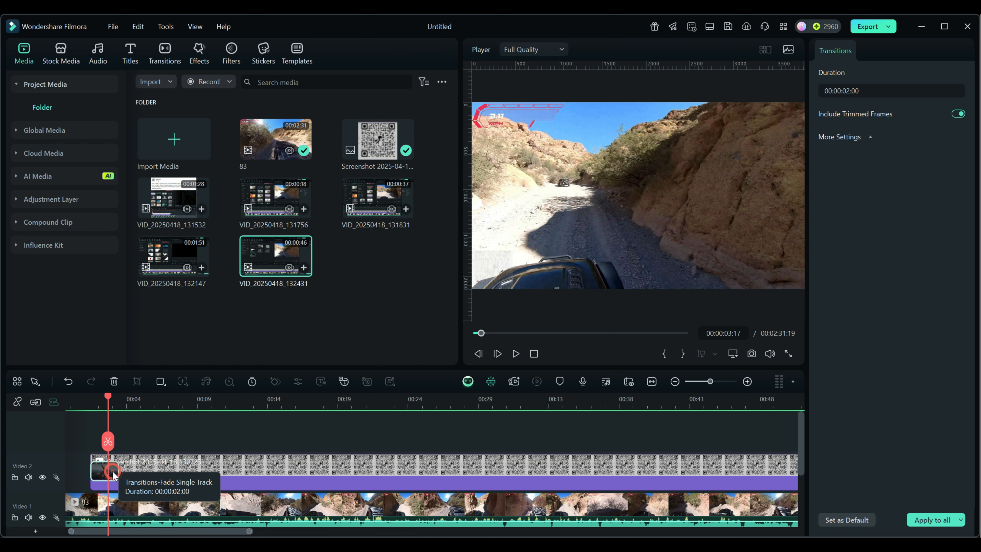
right_click(114, 472)
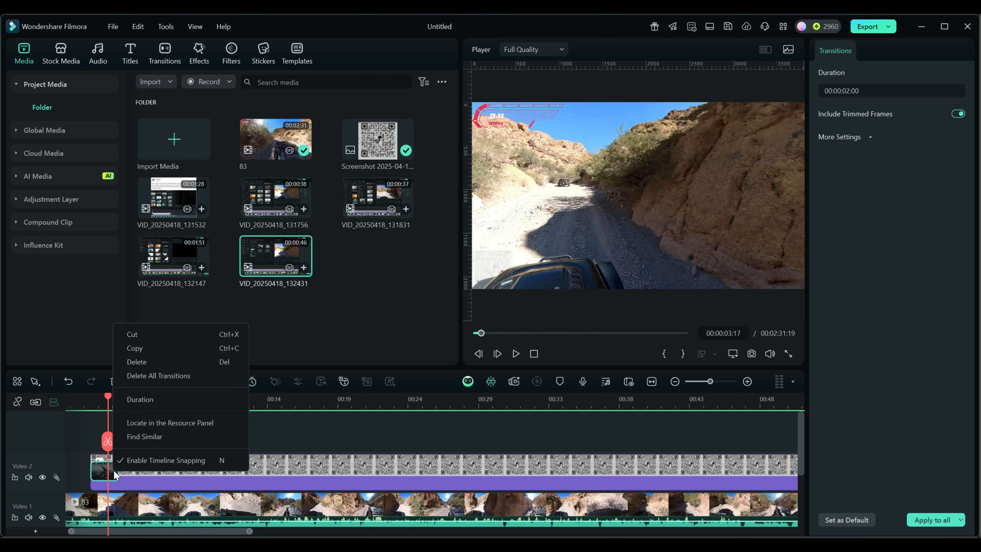
left_click(134, 361)
- Add a keyframe at the very start of the Video 2 image clip and set its opacity to 0
left_click(219, 465)
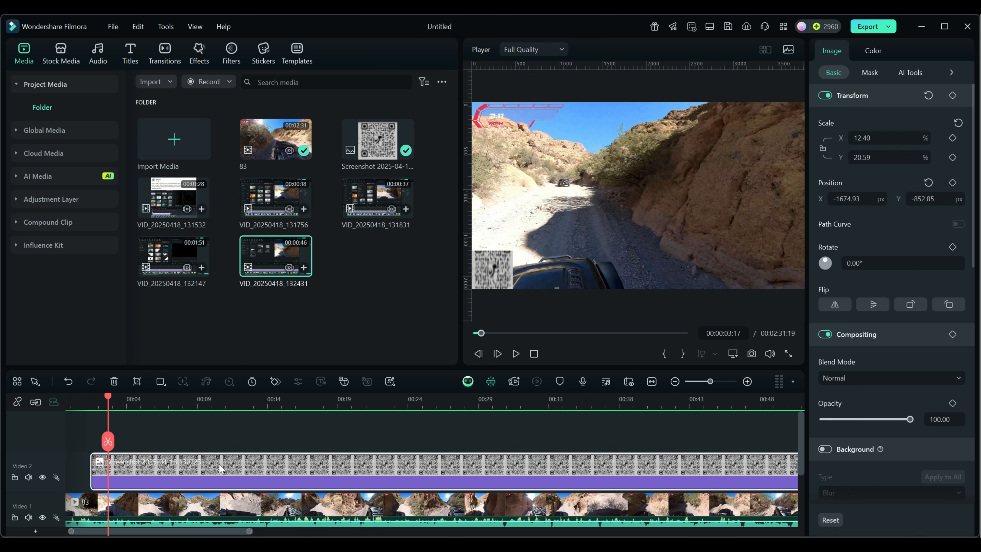
key("shift+Home")
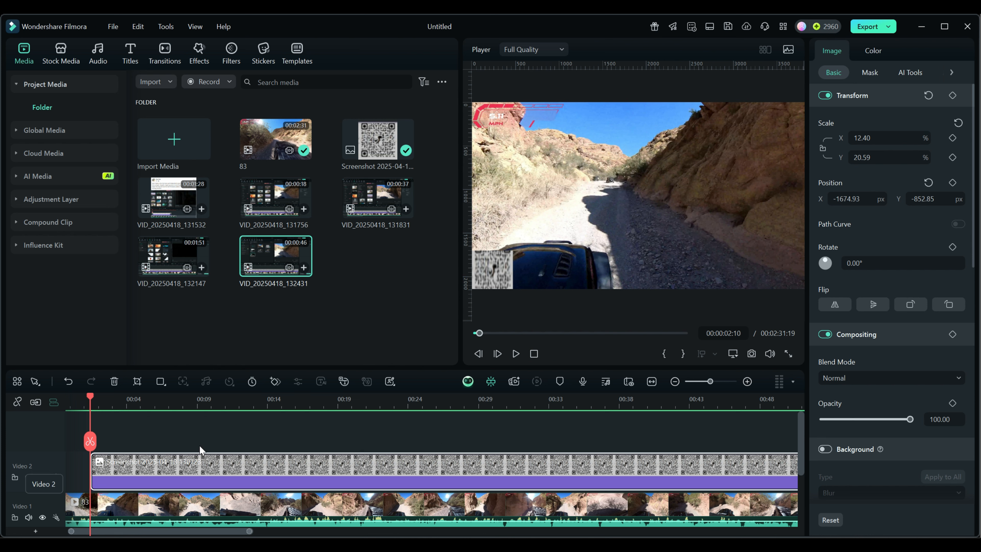
left_click(275, 382)
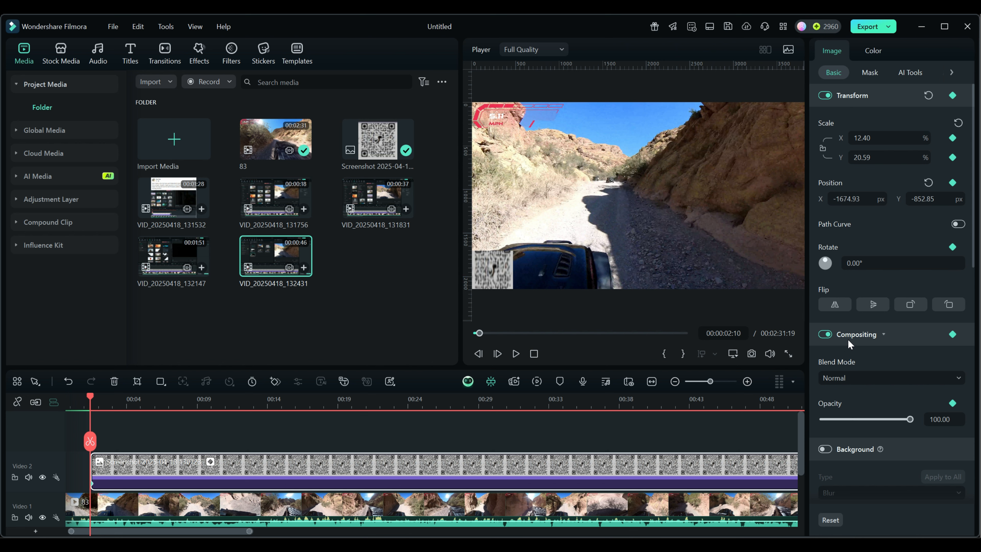
scroll(885, 359, "down", 1)
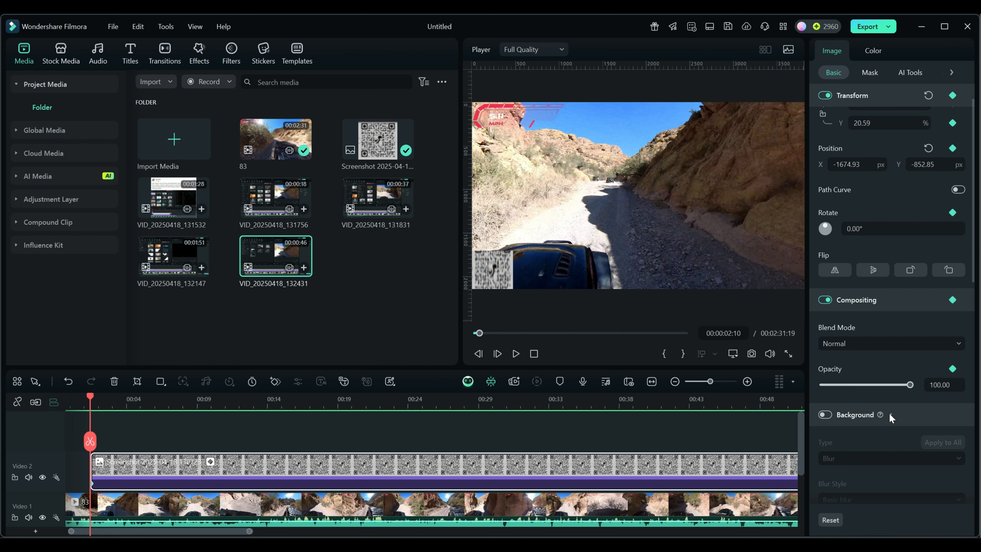
left_click_drag(900, 385, 822, 385)
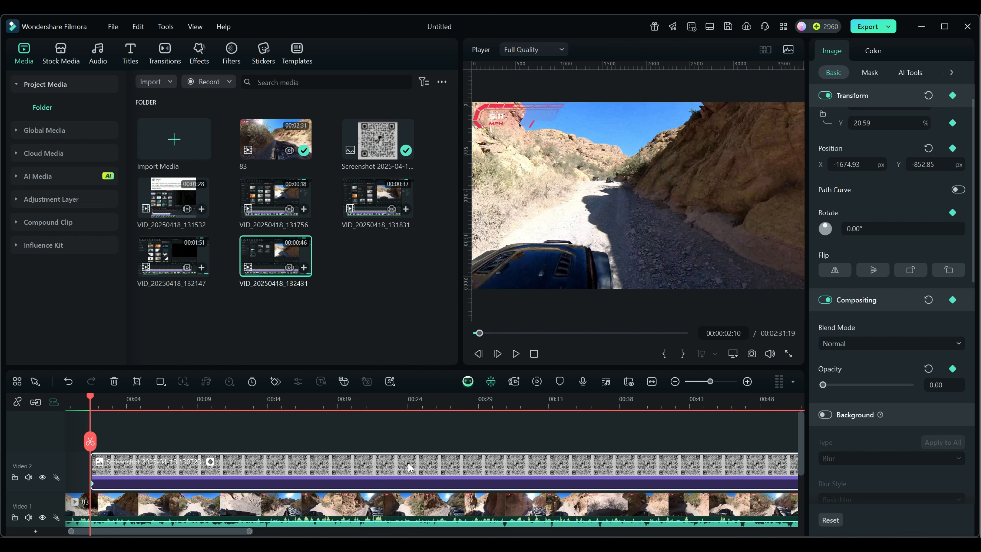
- Set the image clip's opacity to 100 at 00:00:04:10 to keyframe the end of the fade-in, and preview it
left_click(726, 333)
left_click(726, 332)
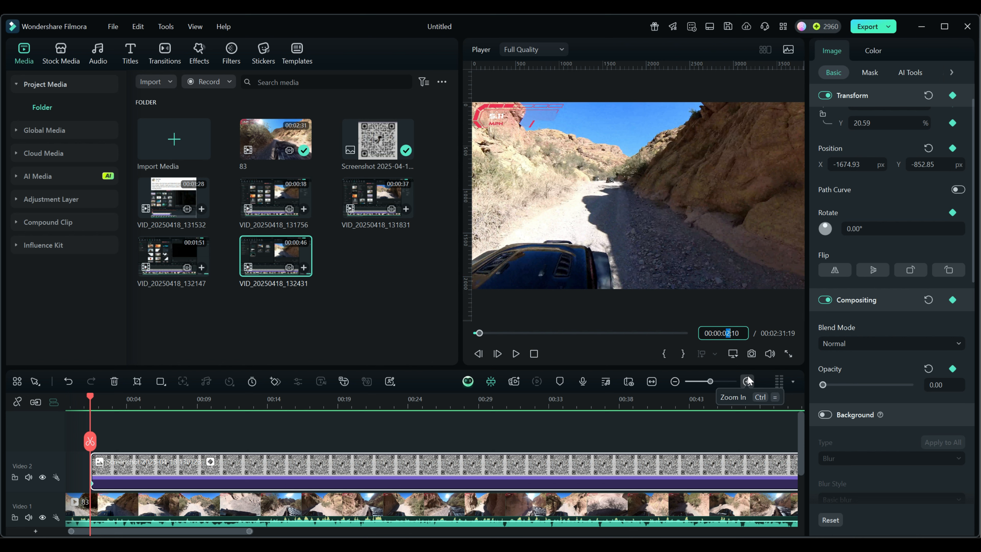
type("4")
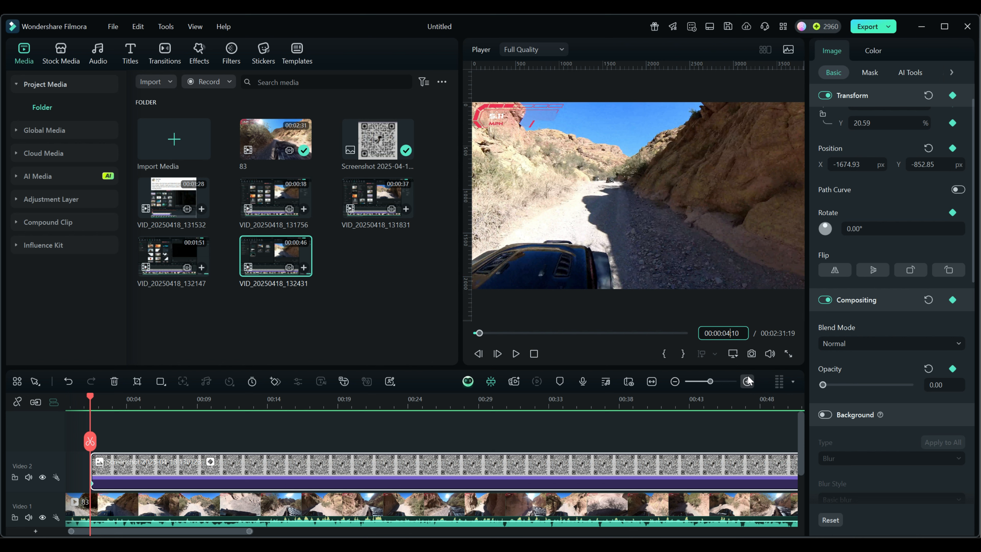
key("Return")
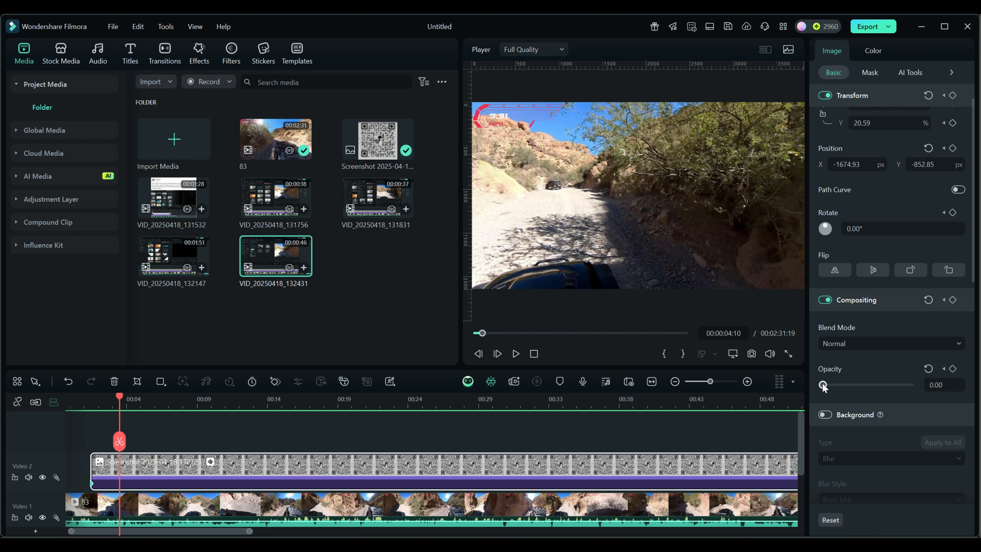
left_click_drag(823, 386, 924, 389)
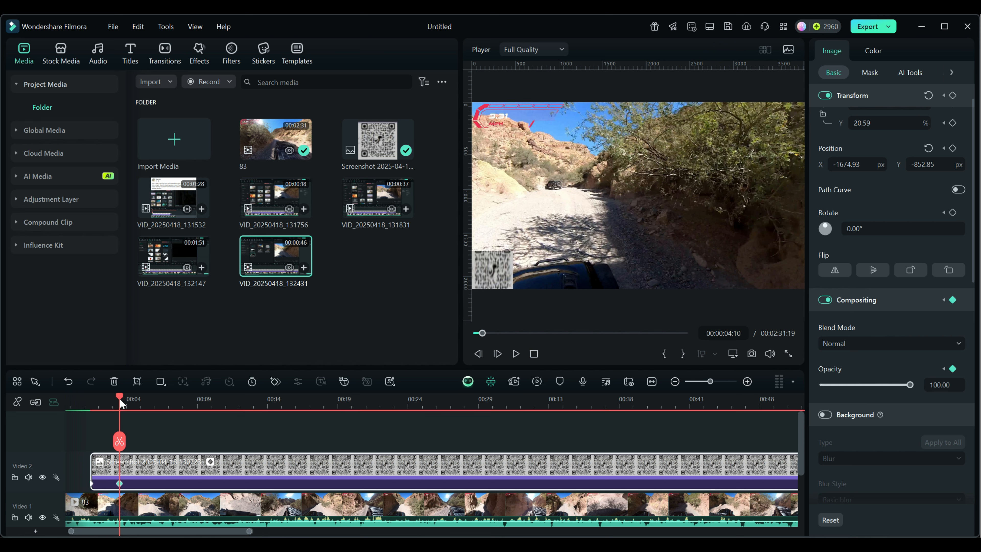
left_click_drag(119, 395, 99, 415)
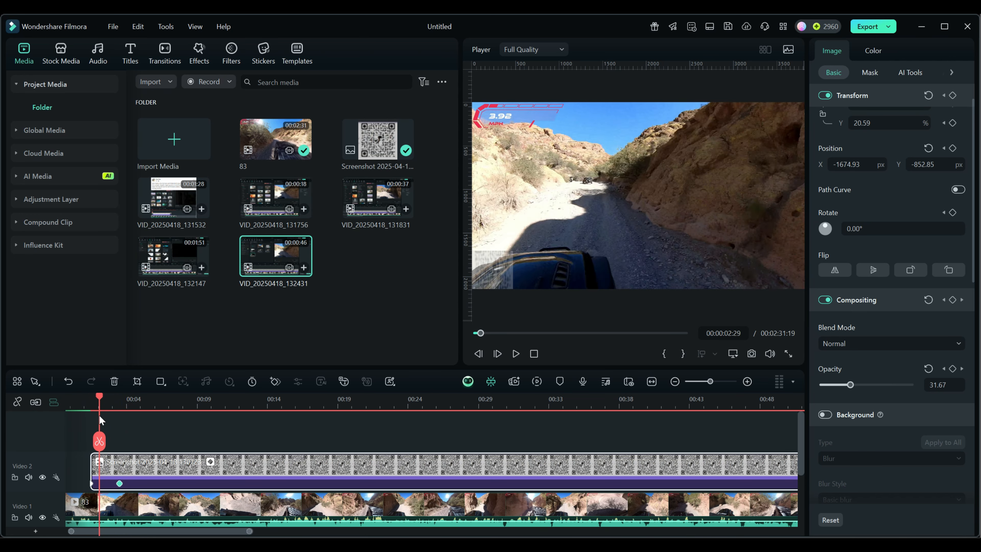